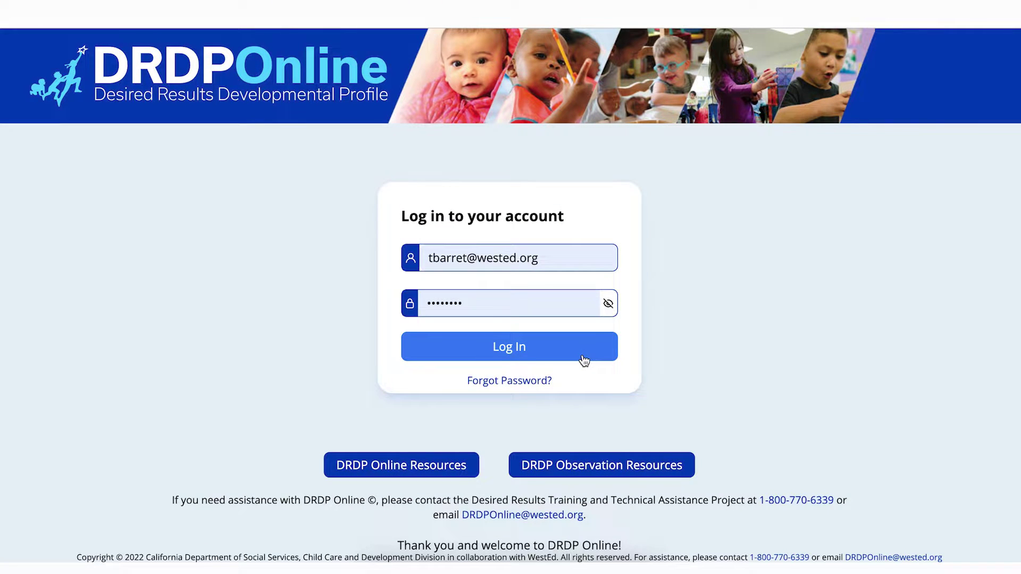
Log in and switch to the agency account to show the agency dashboard with 15/58 locked children
left_click(585, 361)
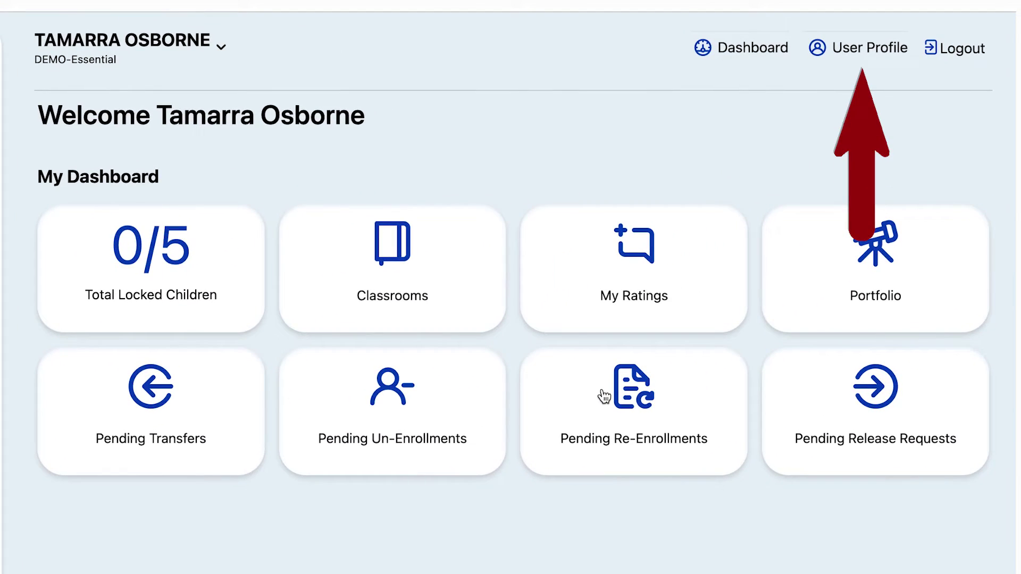
left_click(858, 60)
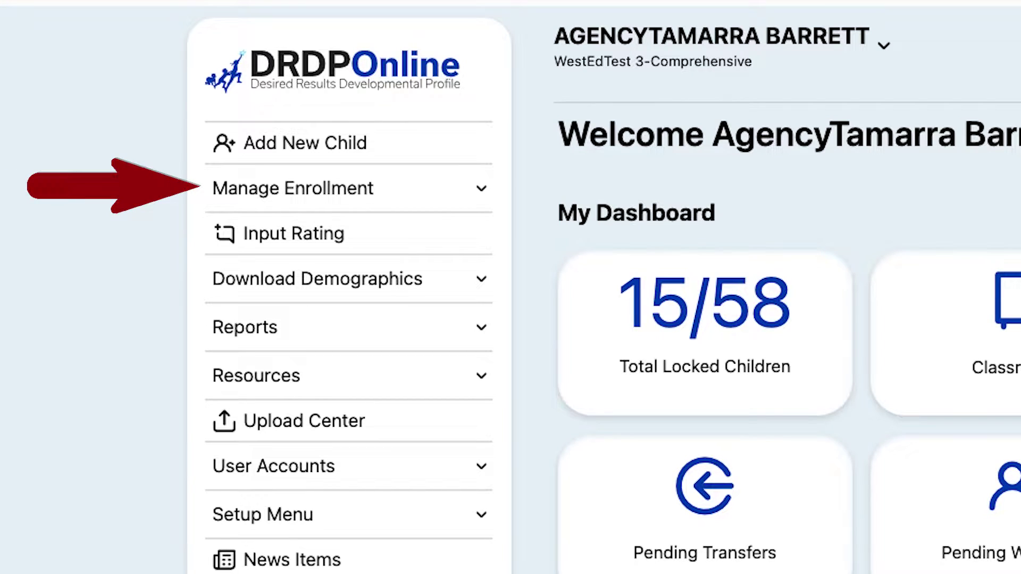
Go to Search & Manage Enrollment under Manage Enrollment in the side menu
left_click(399, 201)
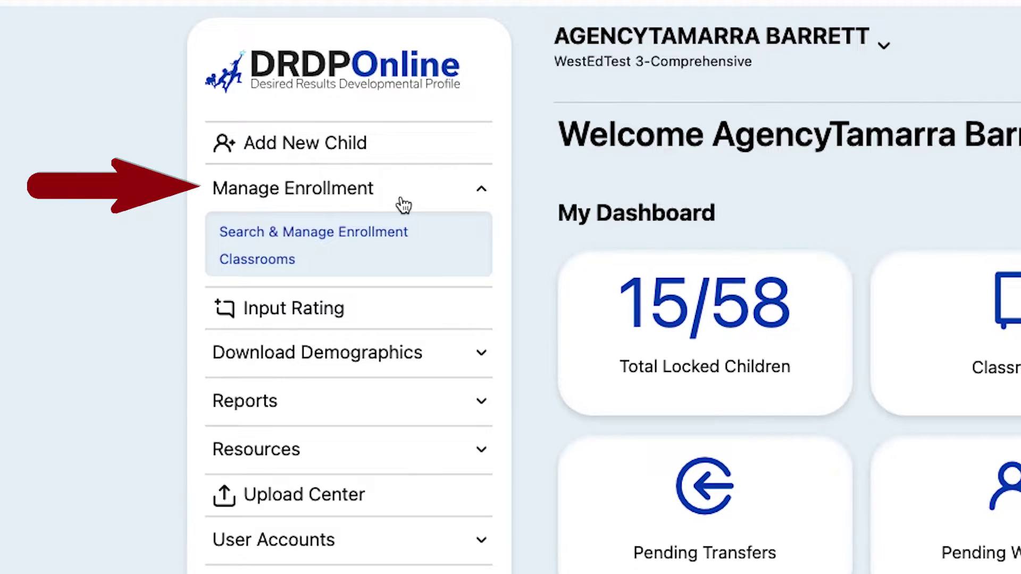
left_click(385, 234)
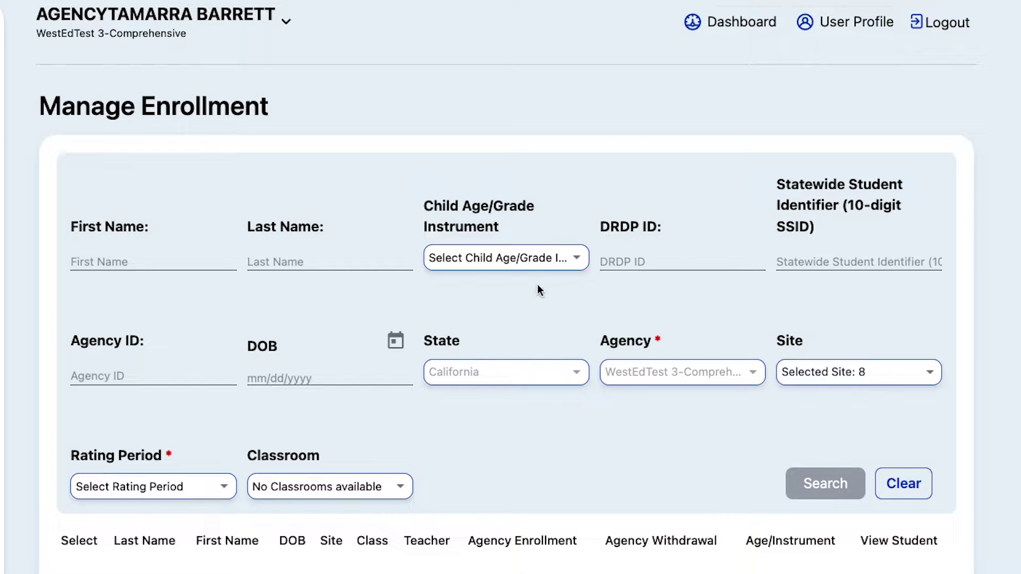
Filter the enrollment search to Preschool children at the Lake site only
left_click(532, 258)
left_click(474, 326)
scroll(655, 451, "down", 1)
left_click(826, 318)
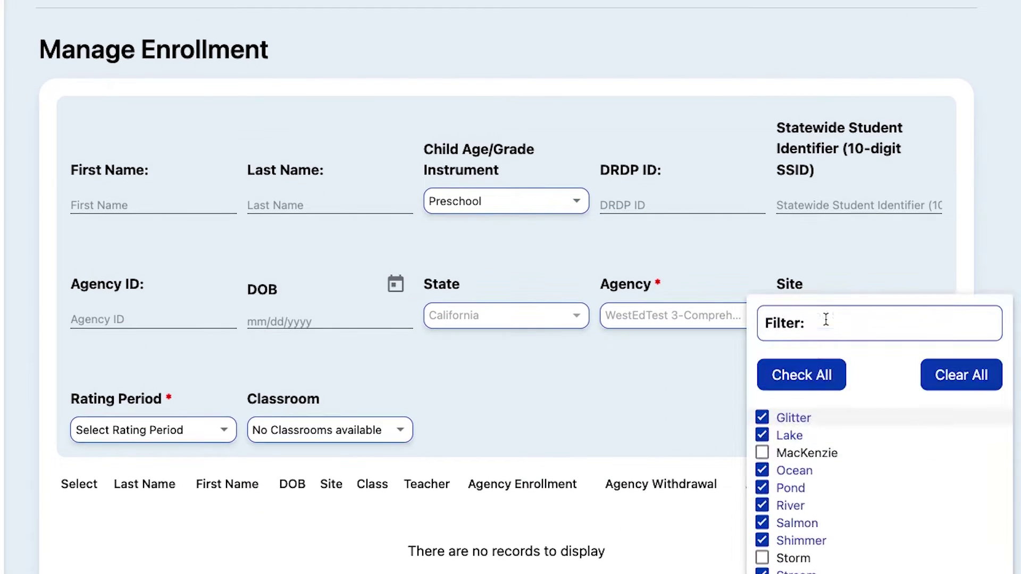
left_click(944, 375)
left_click(762, 436)
left_click(247, 442)
Set rating period Spring 2023 and classroom Mare, then run the search
left_click(153, 430)
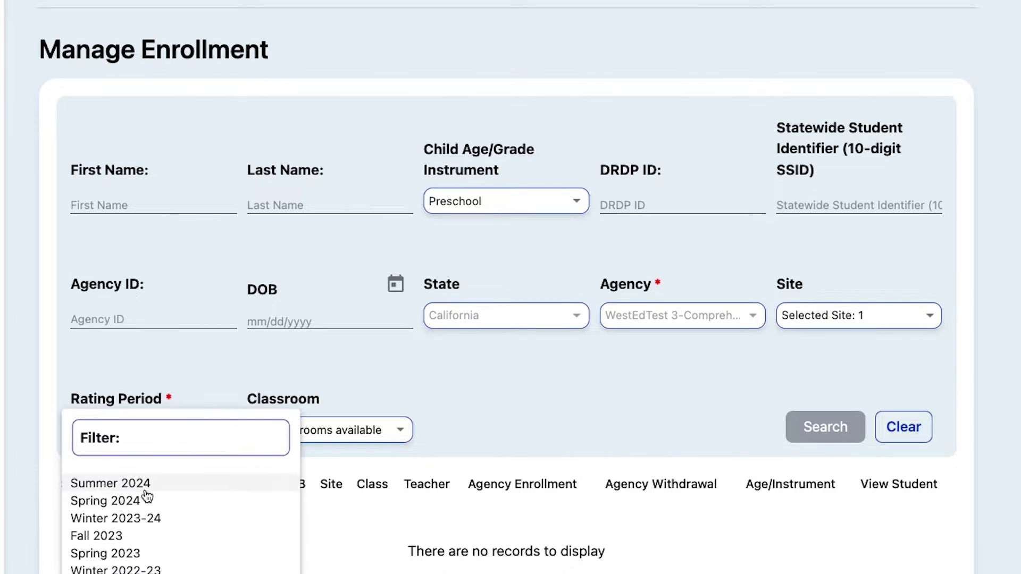
left_click(123, 554)
left_click(317, 430)
left_click(253, 532)
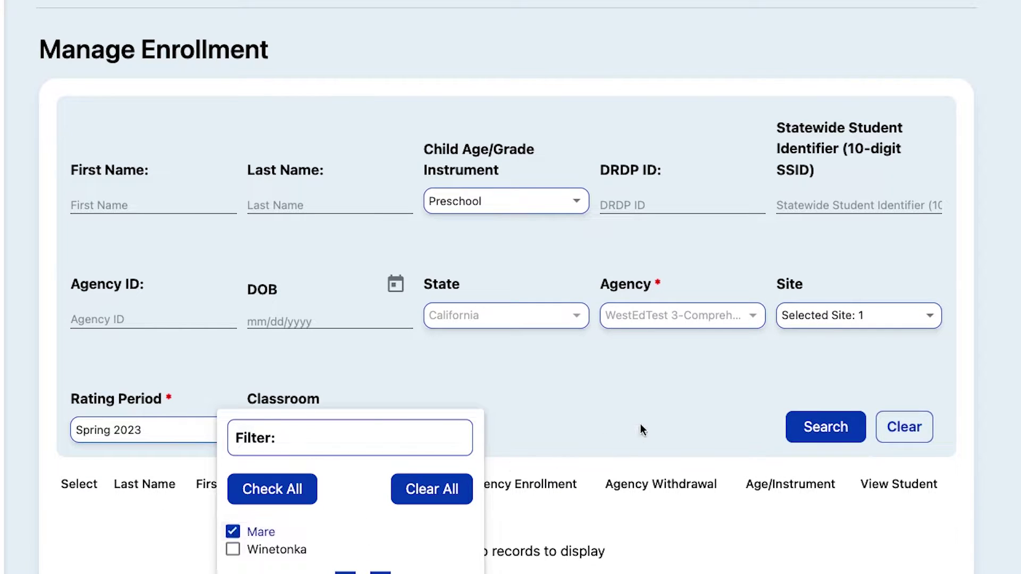
left_click(642, 429)
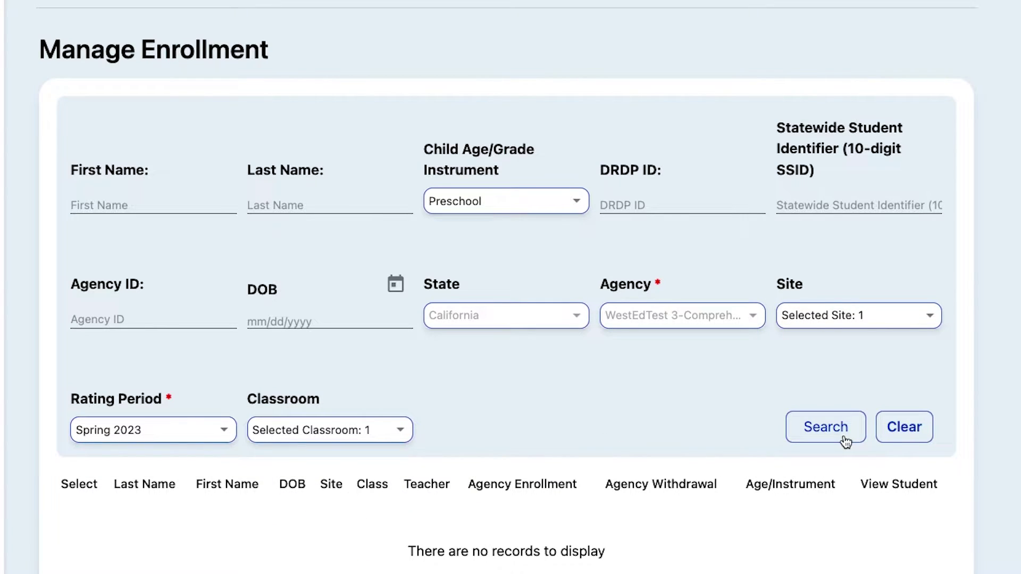
left_click(826, 427)
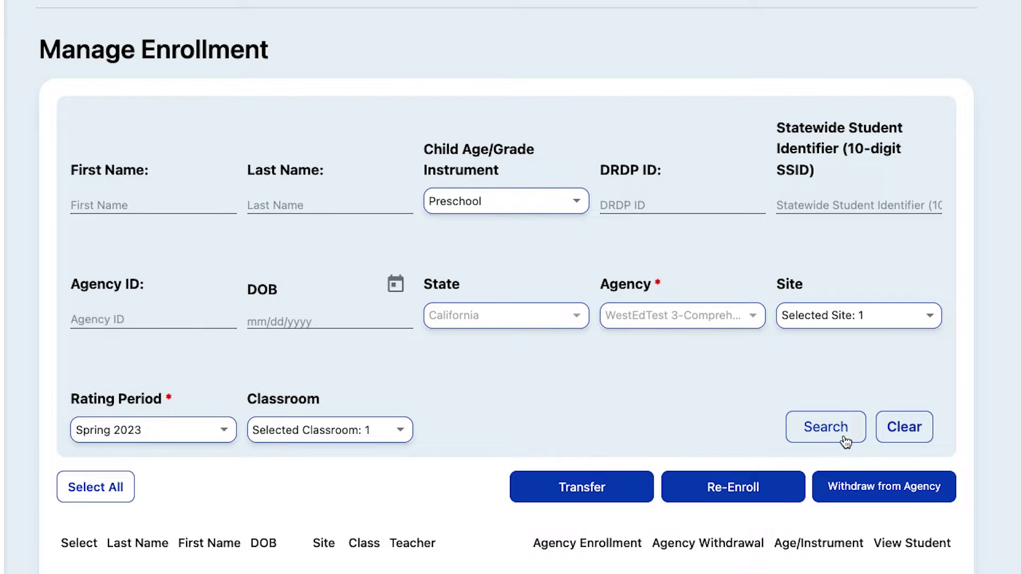
Check the second child's row in the Lake/Mare Preschool results
scroll(845, 440, "down", 3)
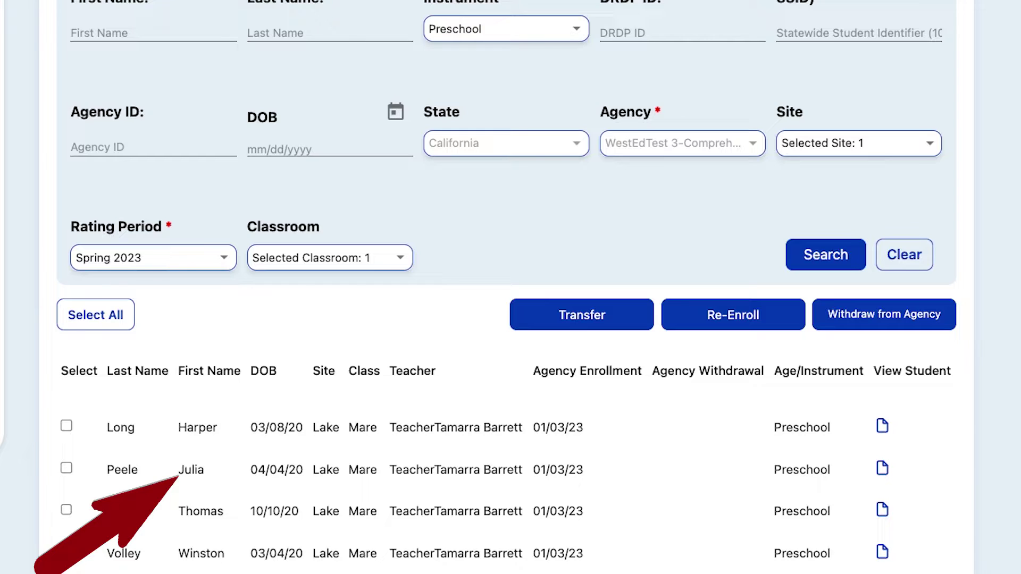
left_click(67, 469)
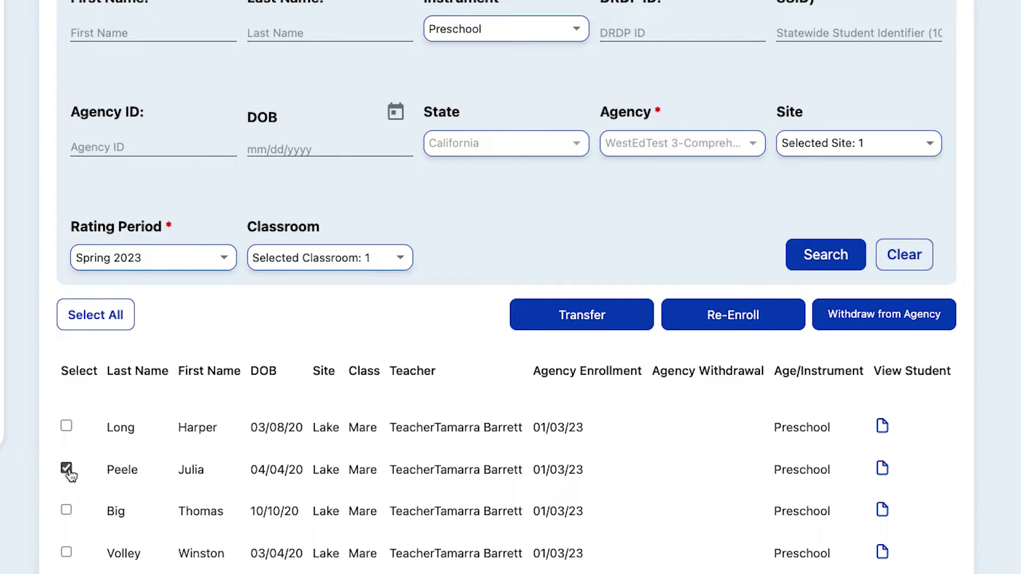
Transfer the checked child to the Winetonka classroom at Lake for Spring 2023
left_click(572, 320)
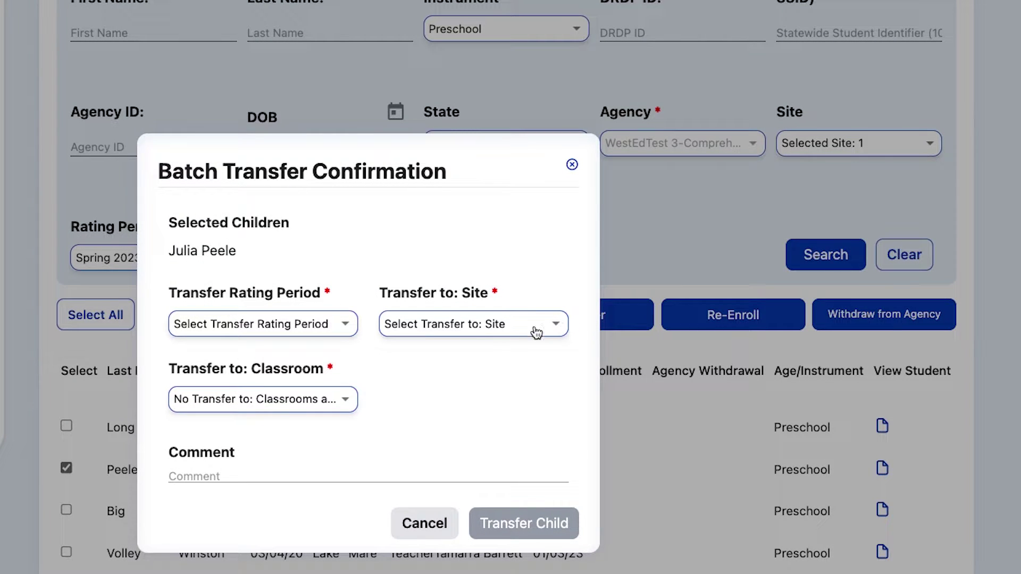
left_click(326, 324)
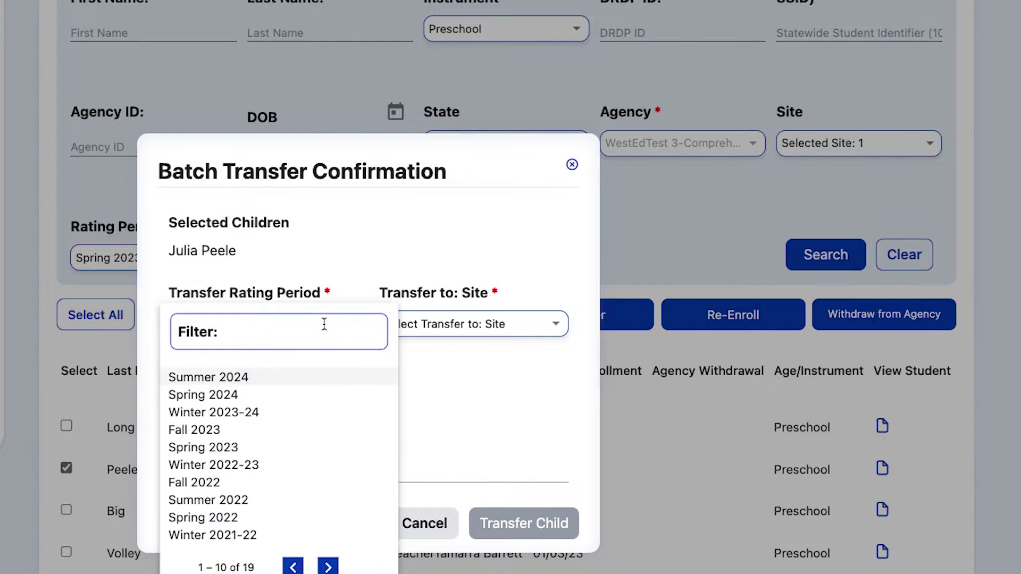
left_click(208, 448)
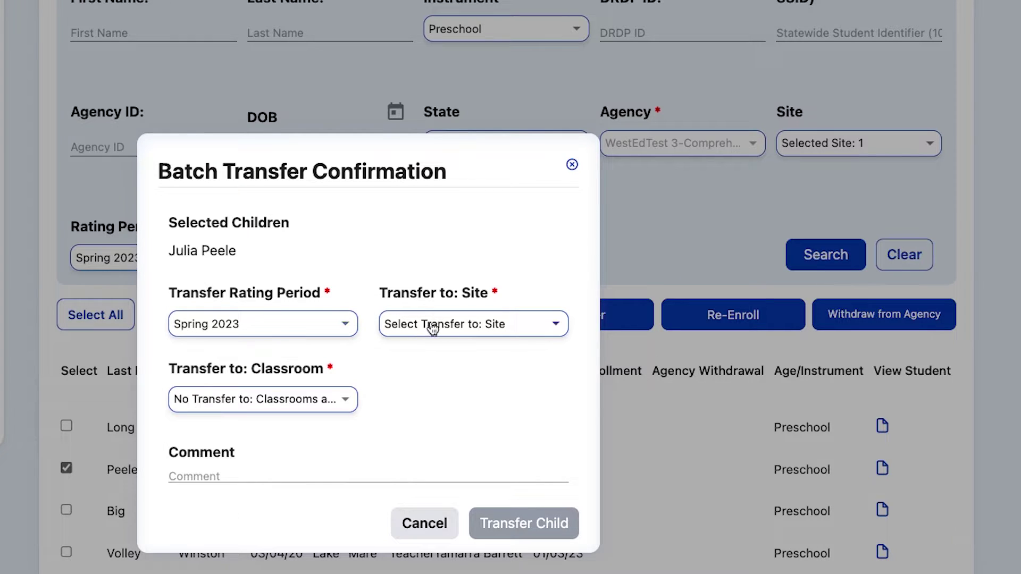
left_click(433, 329)
left_click(386, 308)
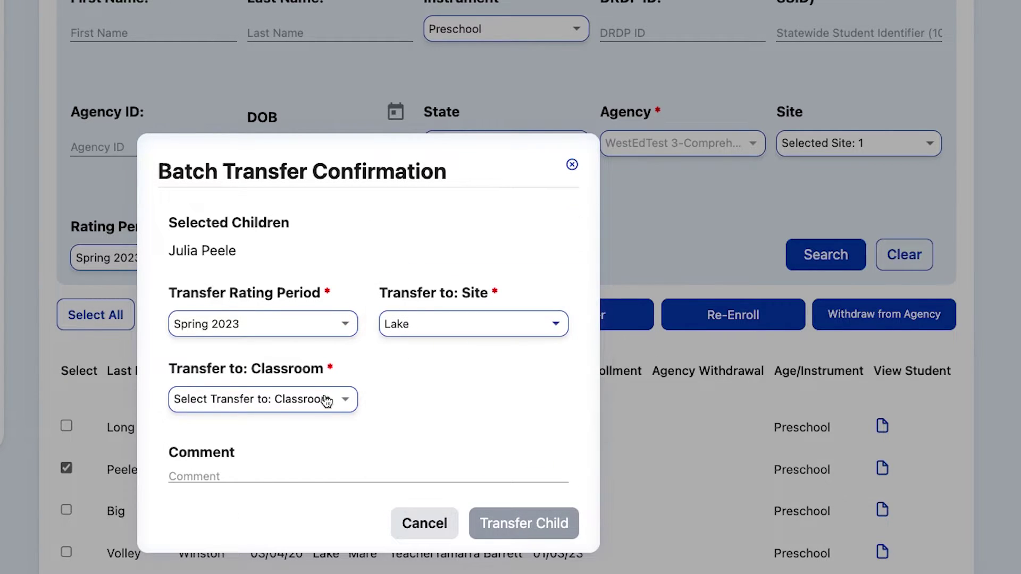
left_click(324, 399)
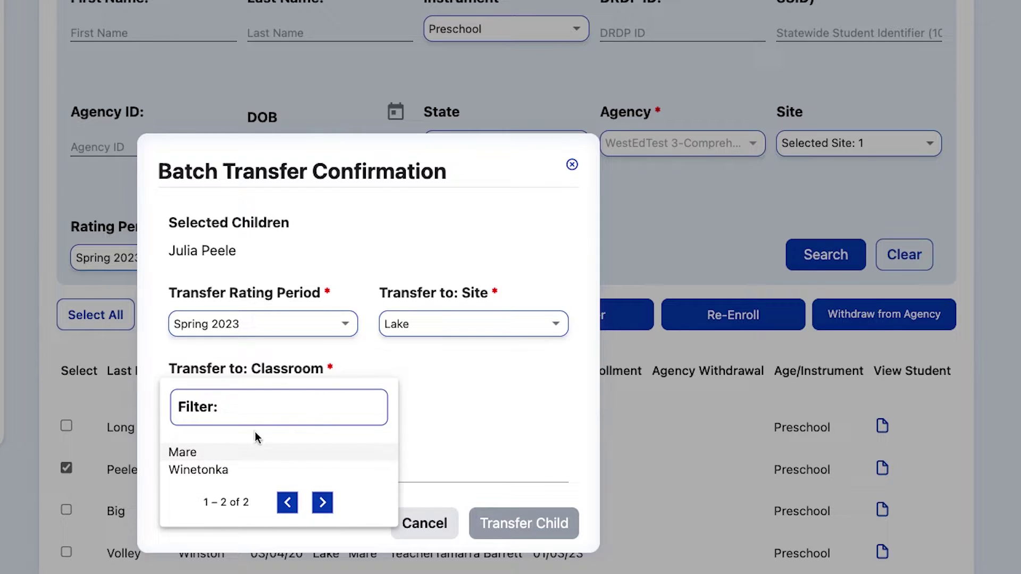
left_click(216, 470)
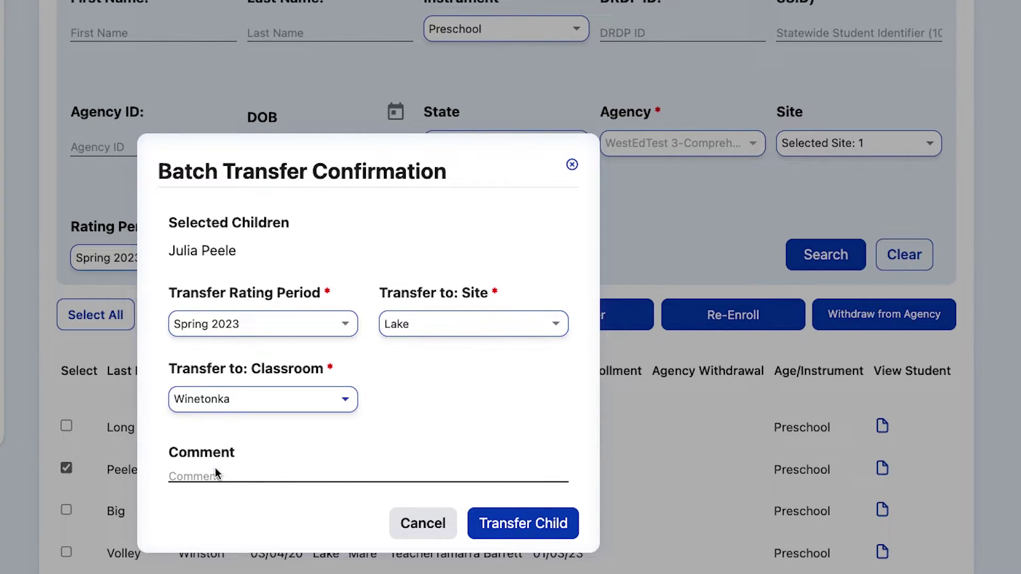
left_click(523, 525)
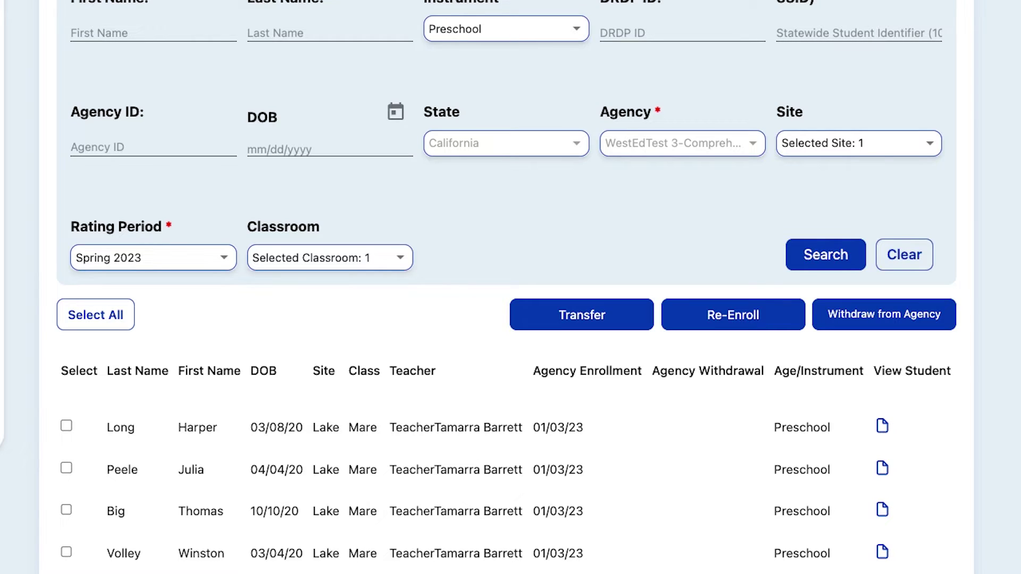
Select all four Mare children and attempt a re-enroll, which is cancelled as no rating periods remain
left_click(83, 321)
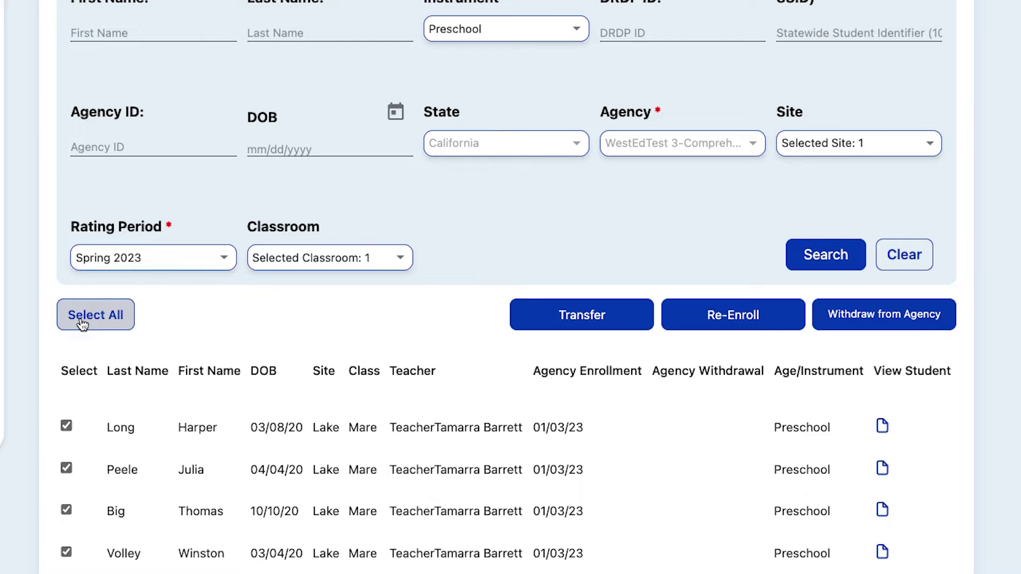
left_click(759, 318)
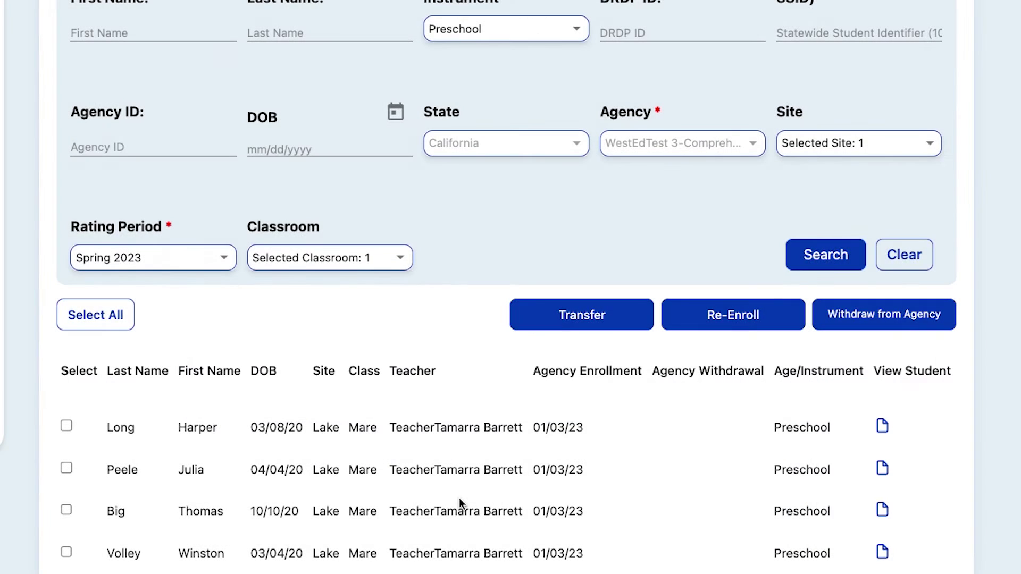
Re-enroll all four Mare children into the Fall 2023 rating period and save
left_click(93, 316)
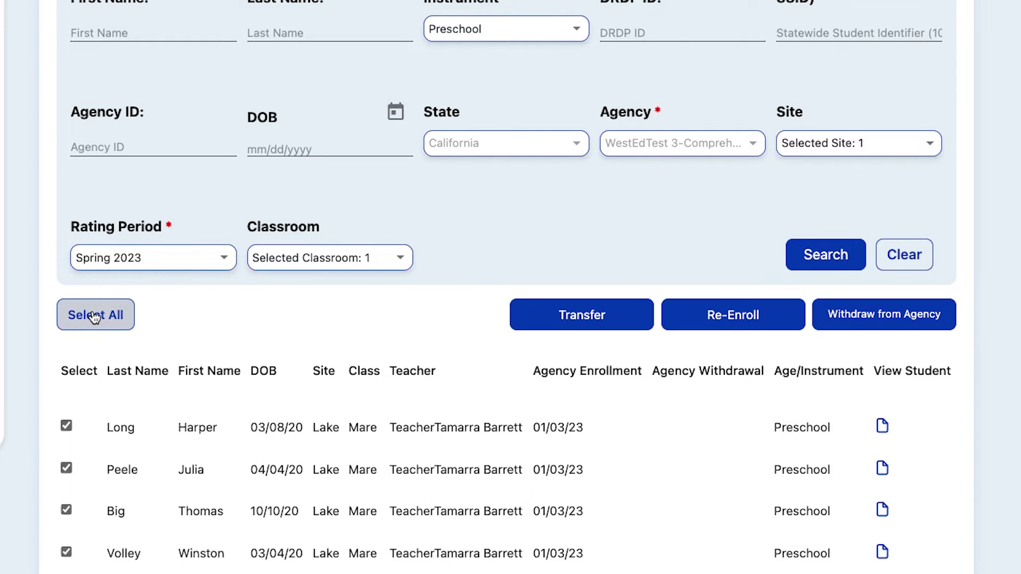
left_click(729, 315)
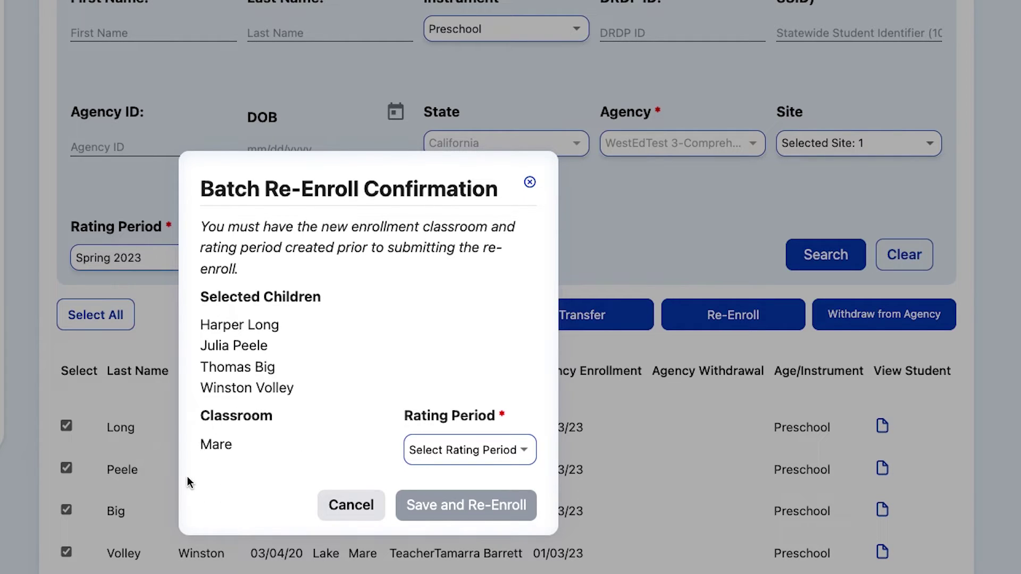
left_click(494, 451)
left_click(455, 457)
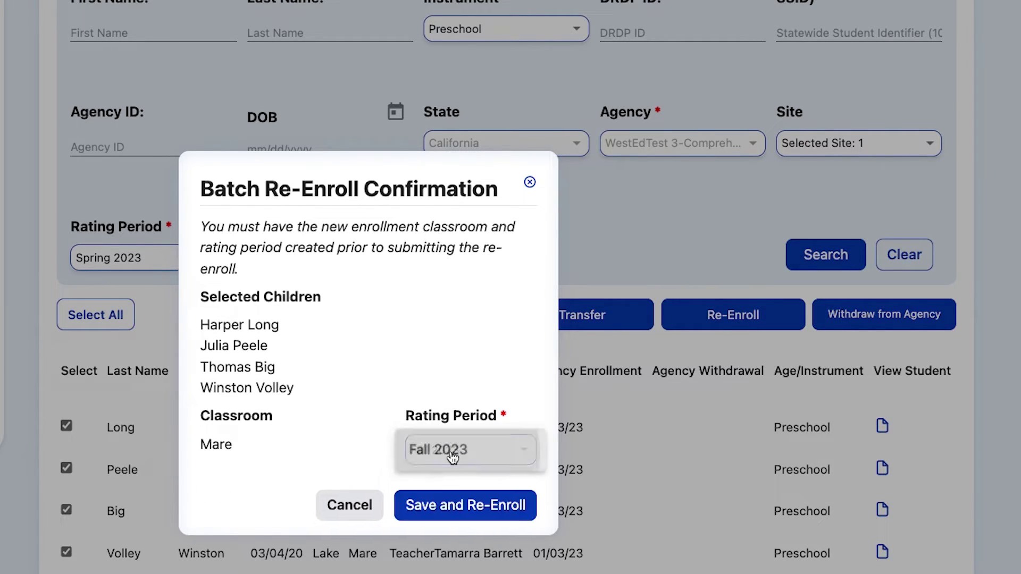
left_click(468, 505)
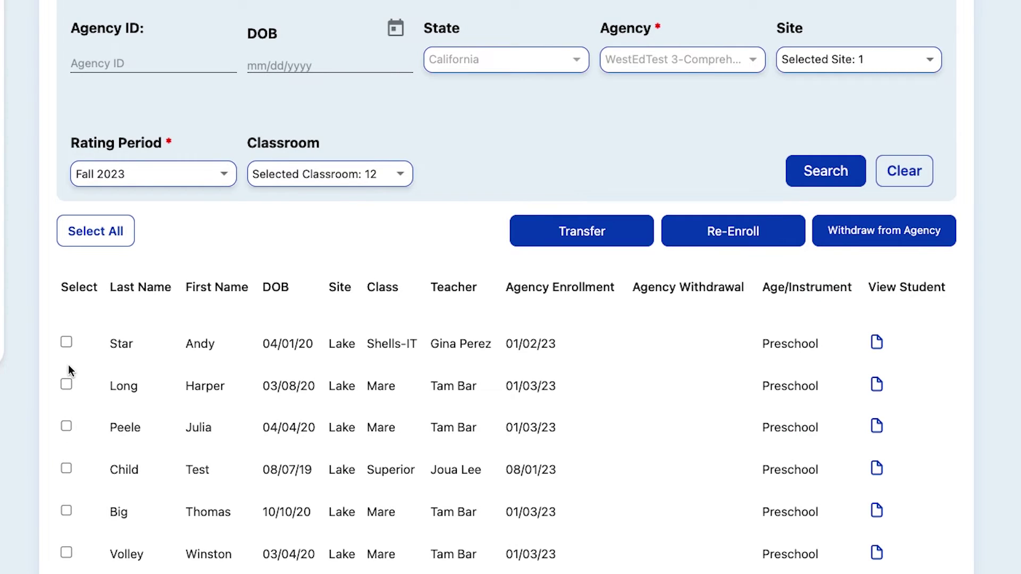
Check the Shells-IT class child and start Withdraw from Agency for them
left_click(66, 344)
left_click(869, 236)
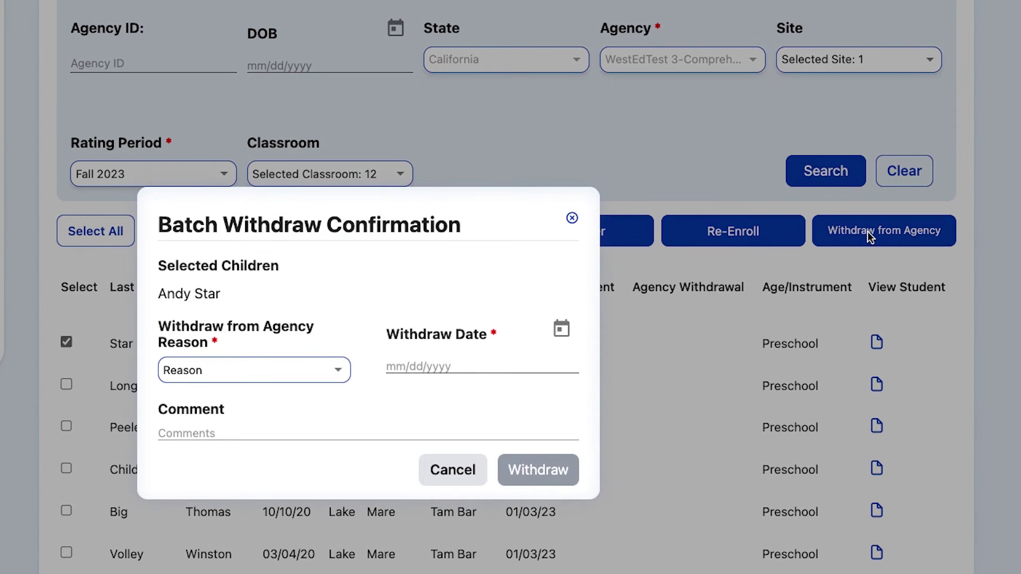
Withdraw the child with reason Moved out of State and withdraw date 11/2/2023
left_click(331, 373)
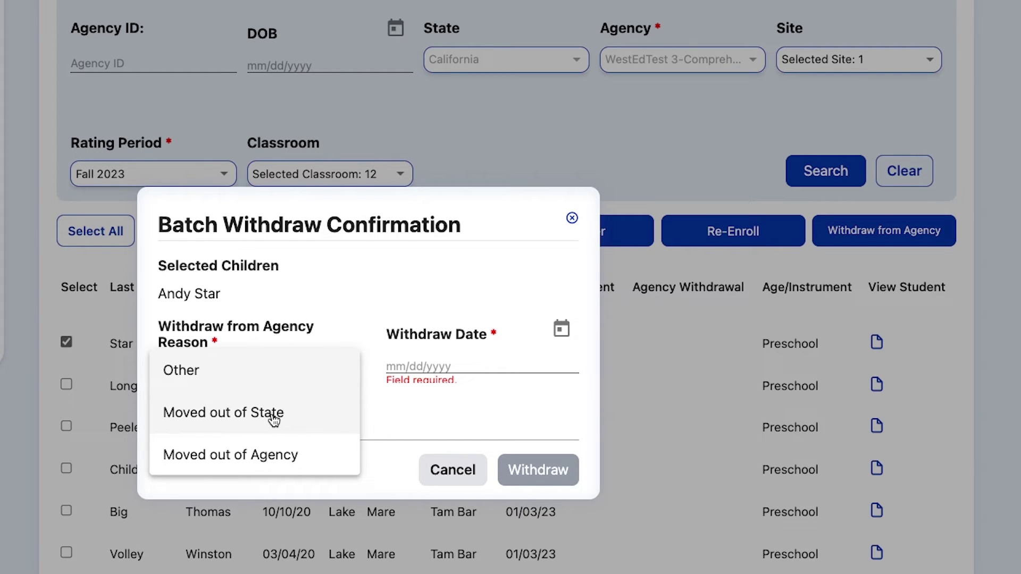
left_click(274, 414)
left_click(425, 367)
type("1")
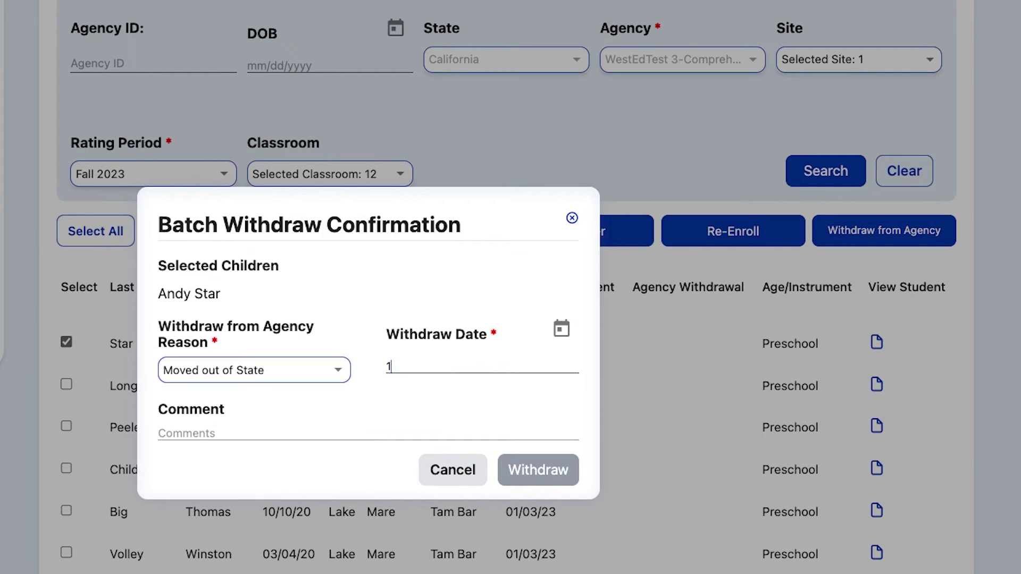
type("1/2/2023")
key("Tab")
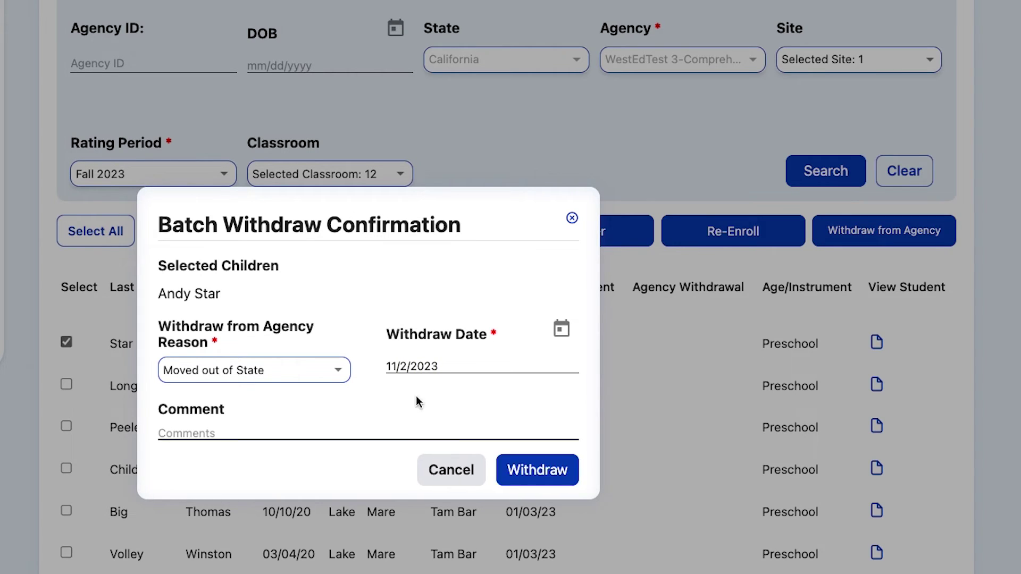
left_click(559, 473)
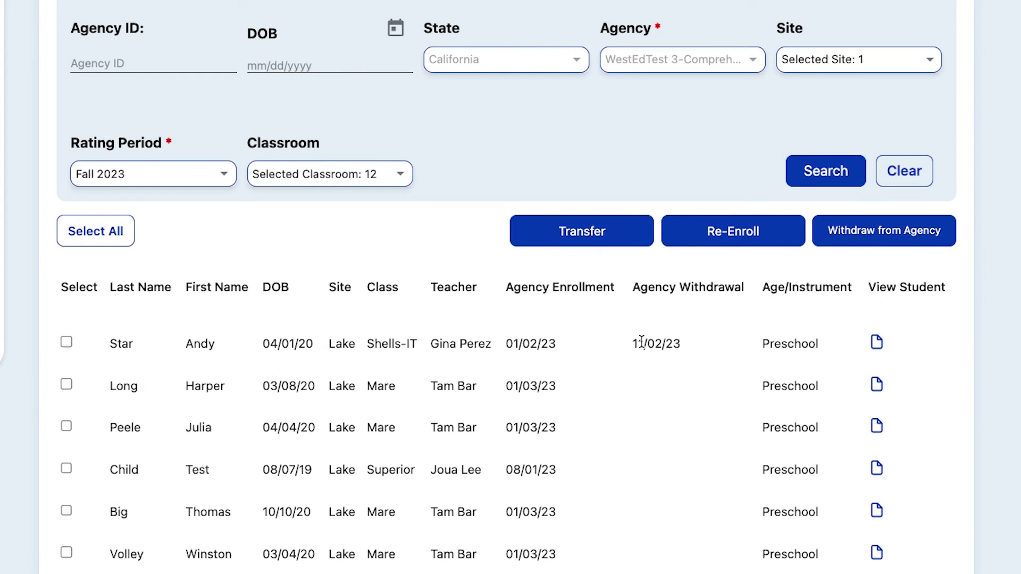
Select every child except the withdrawn Shells-IT child and start withdrawing the five from the agency
left_click_drag(630, 344, 688, 352)
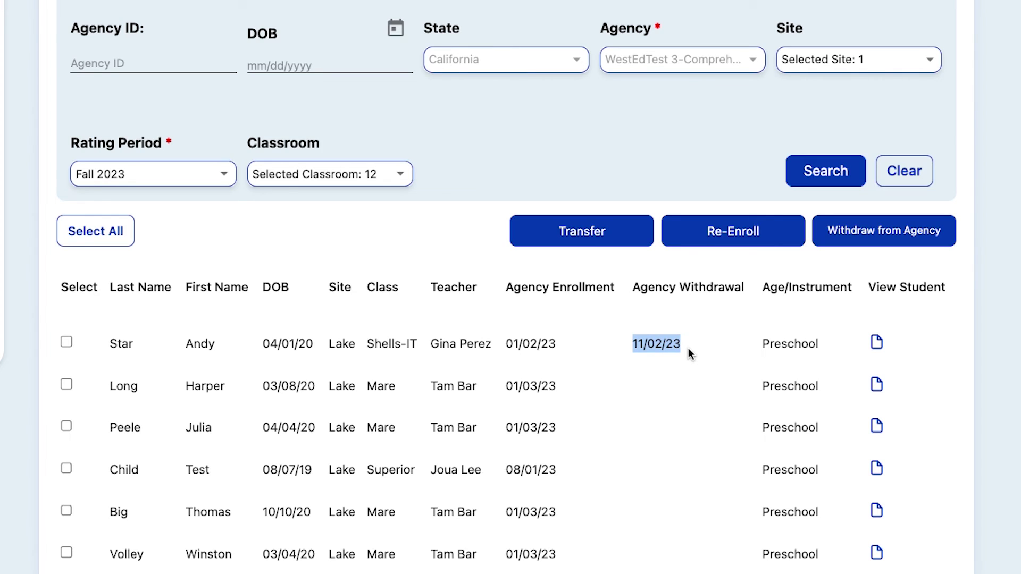
left_click(636, 381)
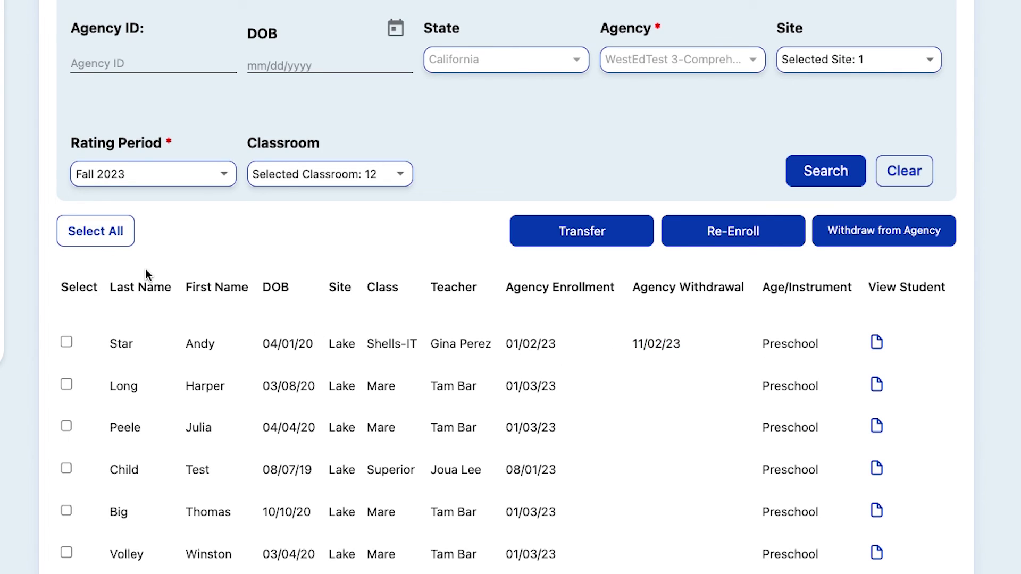
left_click(88, 244)
left_click(66, 341)
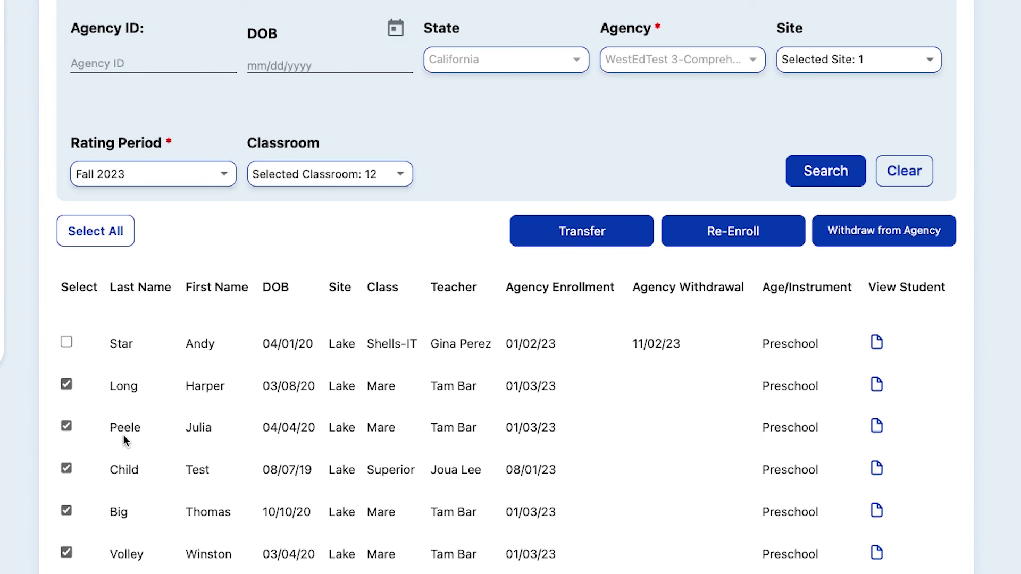
left_click(909, 231)
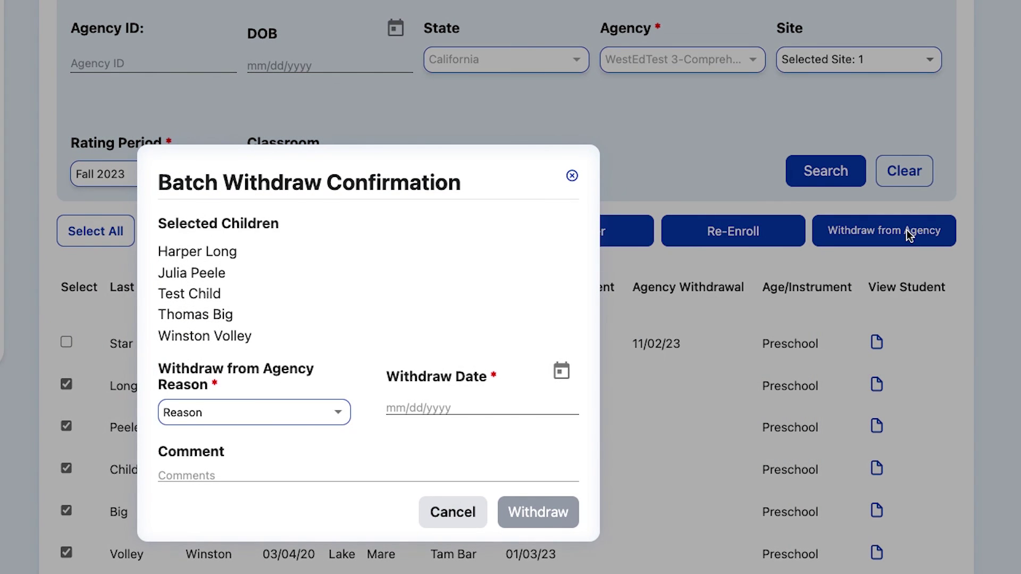